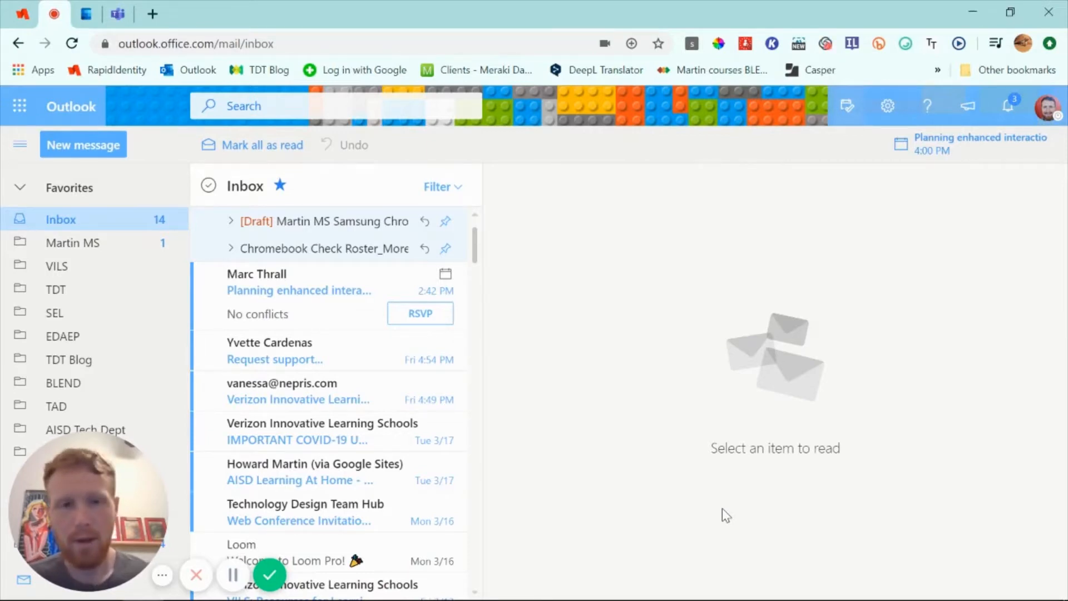
click(91, 20)
click(55, 20)
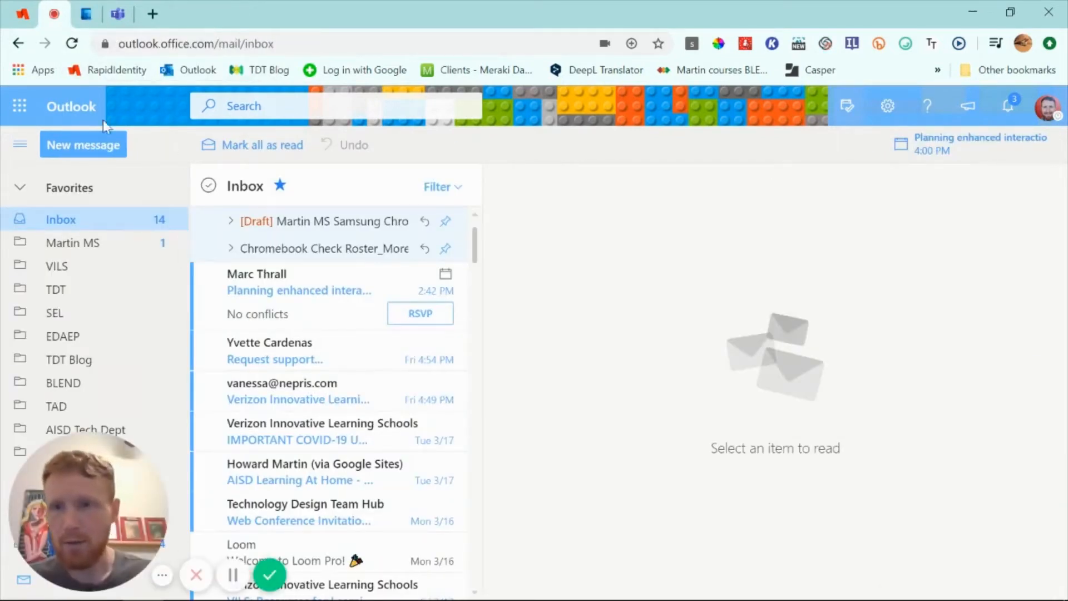
click(21, 107)
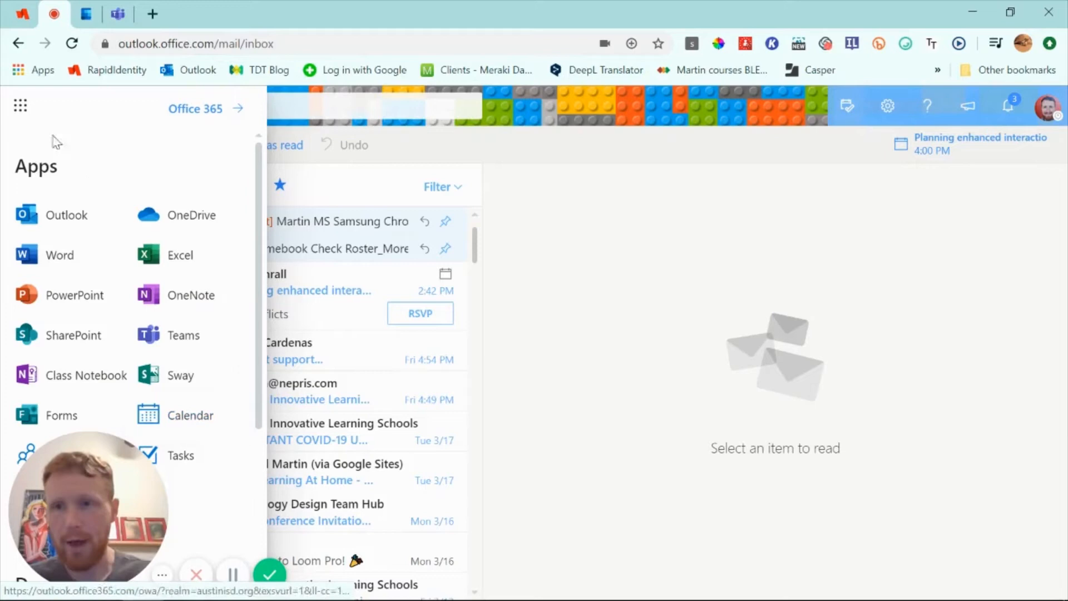
click(20, 106)
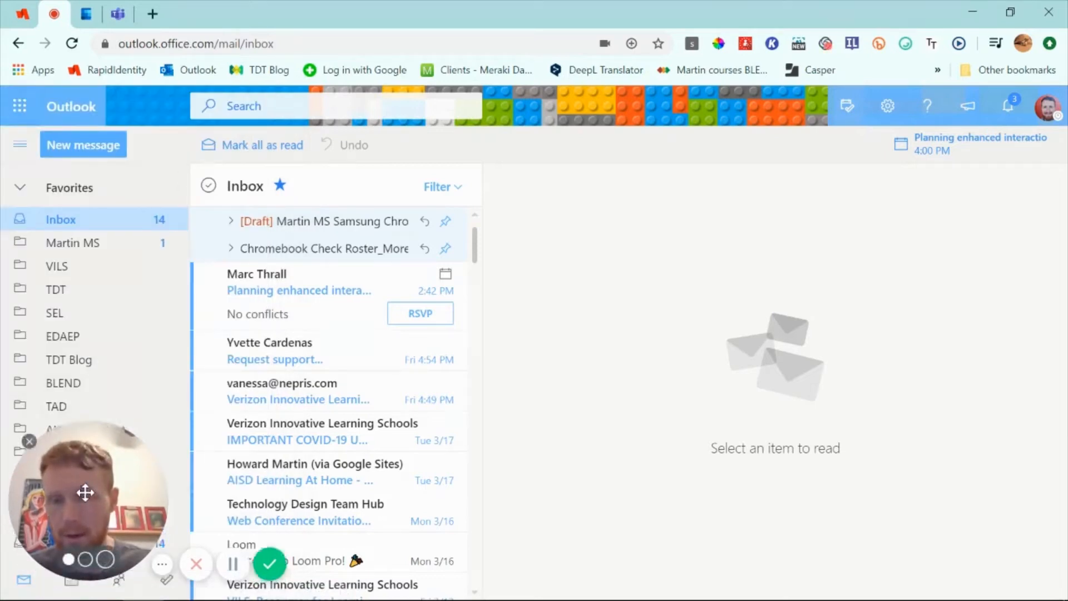
drag(85, 492, 84, 457)
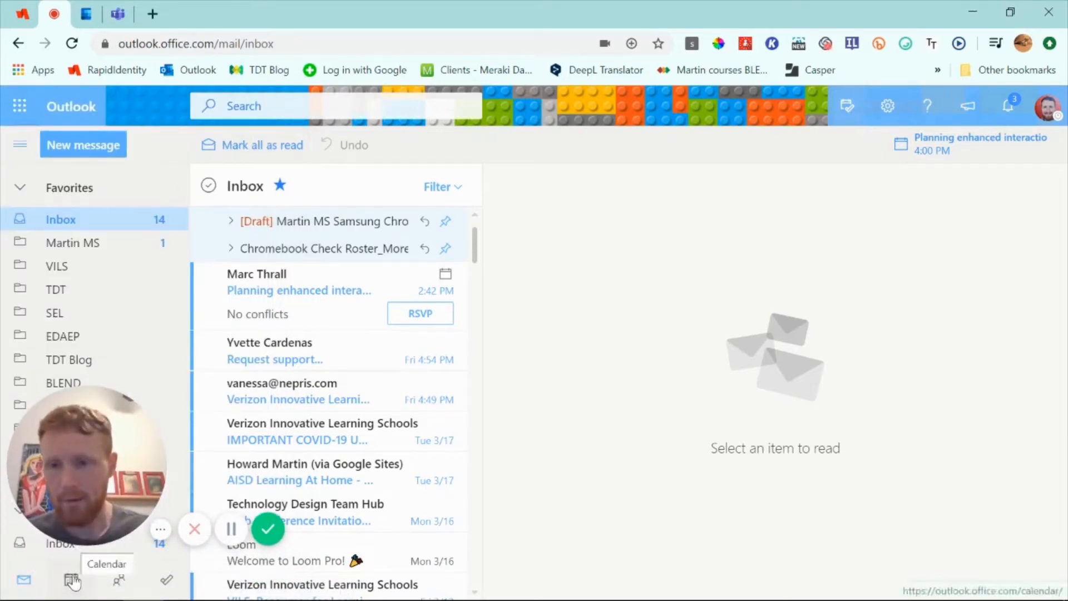
drag(85, 470, 83, 502)
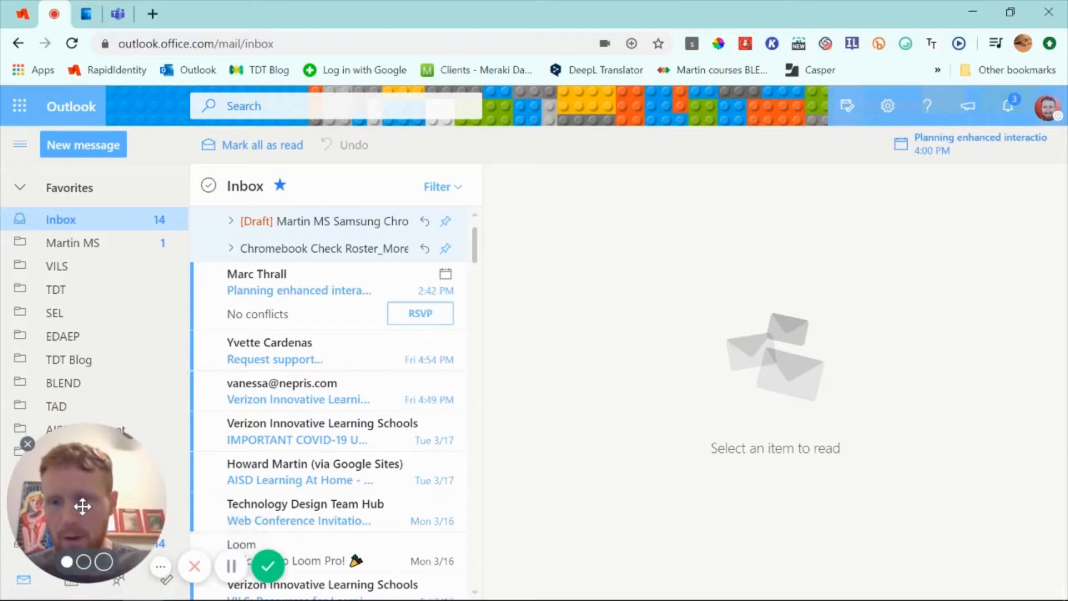
Step: Open the calendar, look at it in the month view and return to the week view
click(86, 14)
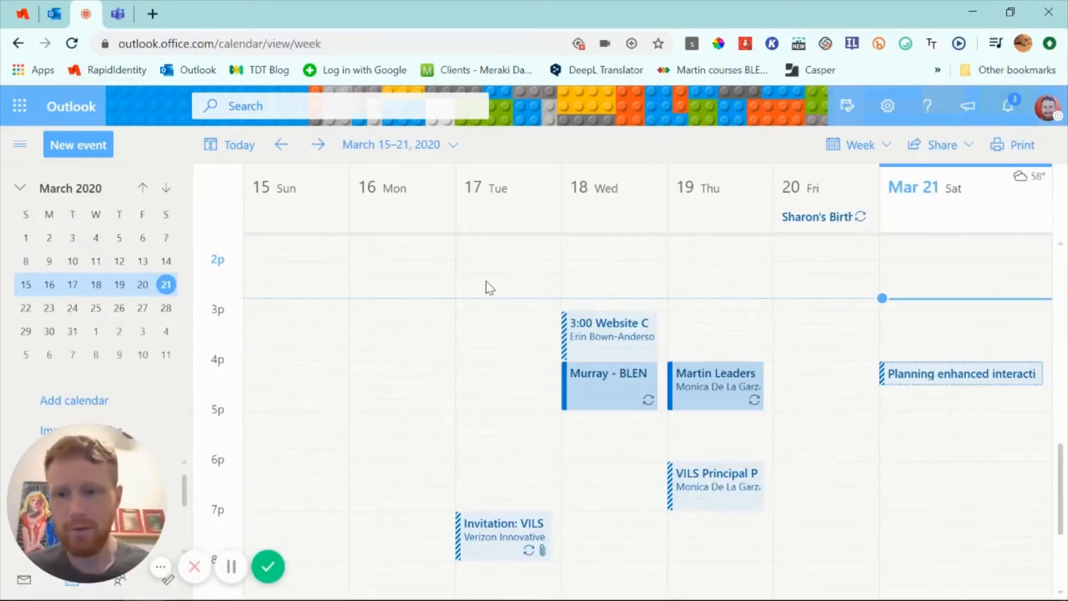
click(884, 145)
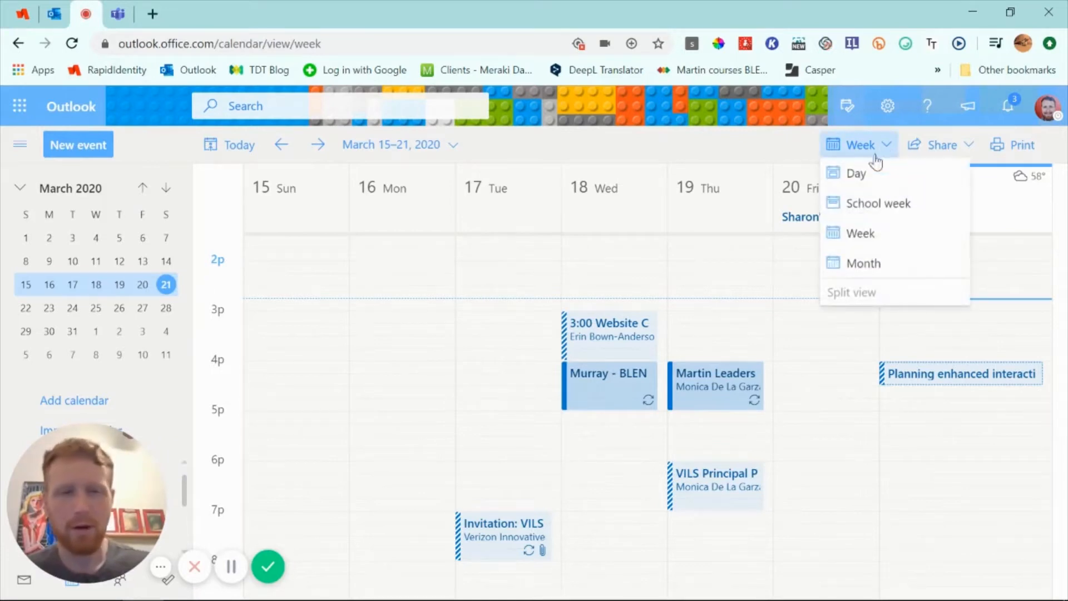
click(868, 266)
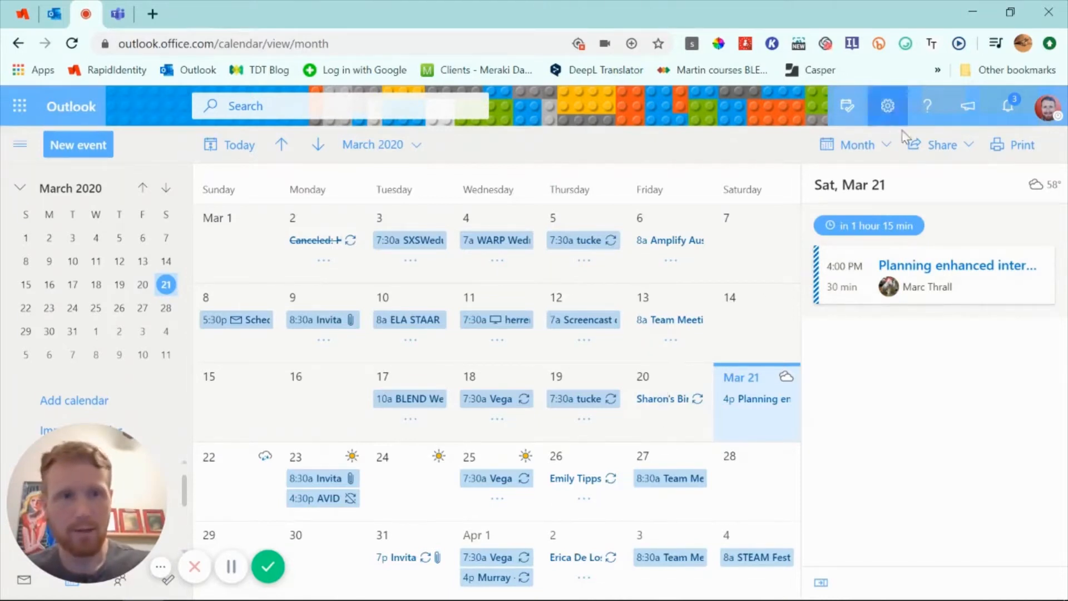
click(886, 146)
click(852, 238)
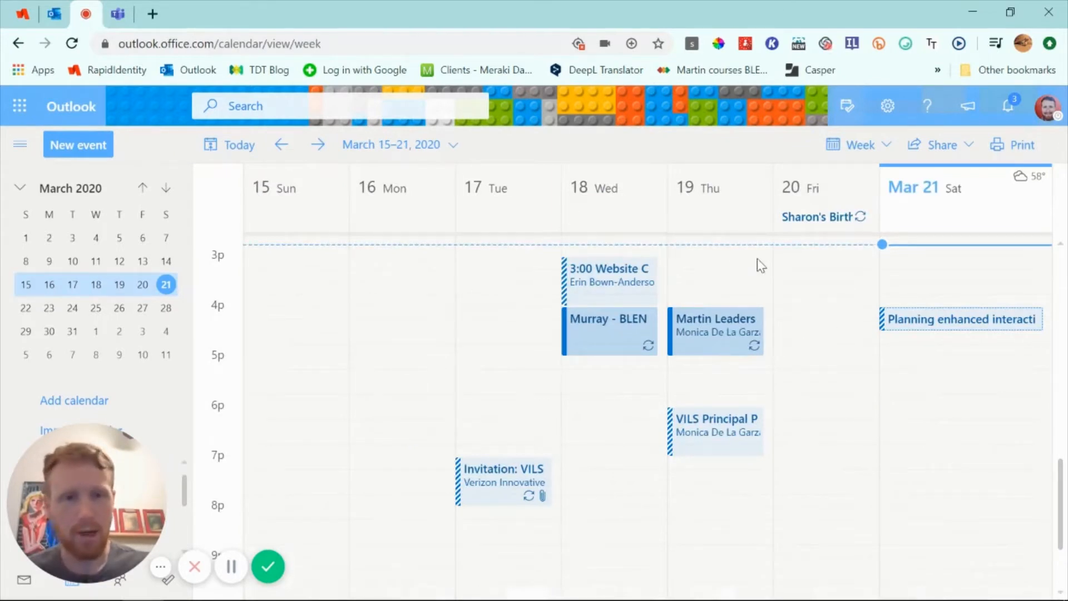
scroll(809, 337, up, 1)
scroll(810, 336, up, 1)
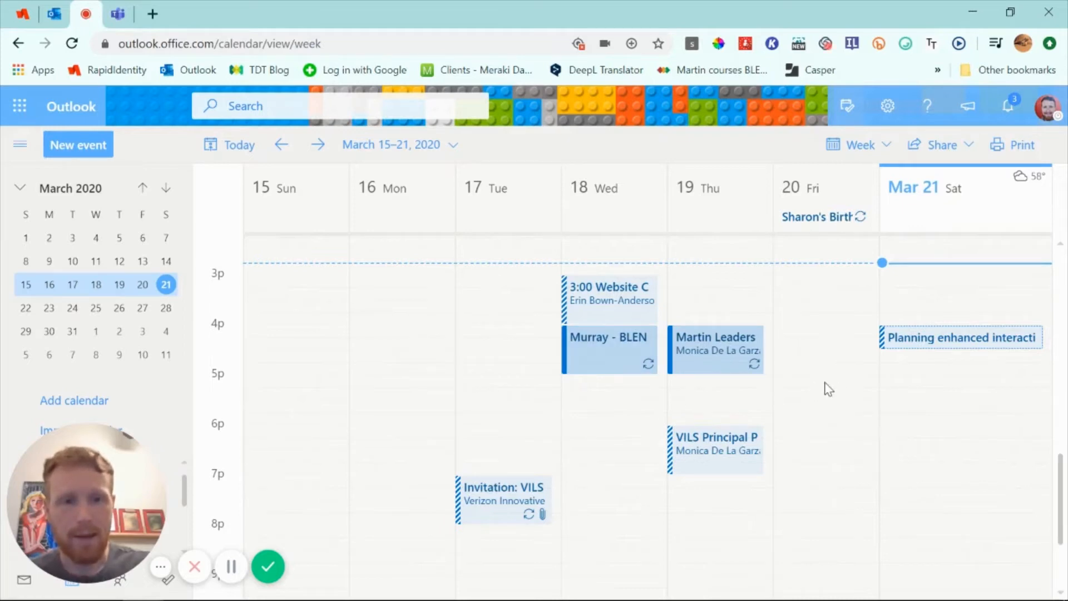
Step: Create a 6:00 PM to 6:30 PM event on Saturday, March 21, titled PLC Meeting, and invite a required attendee from the suggested contacts
click(919, 432)
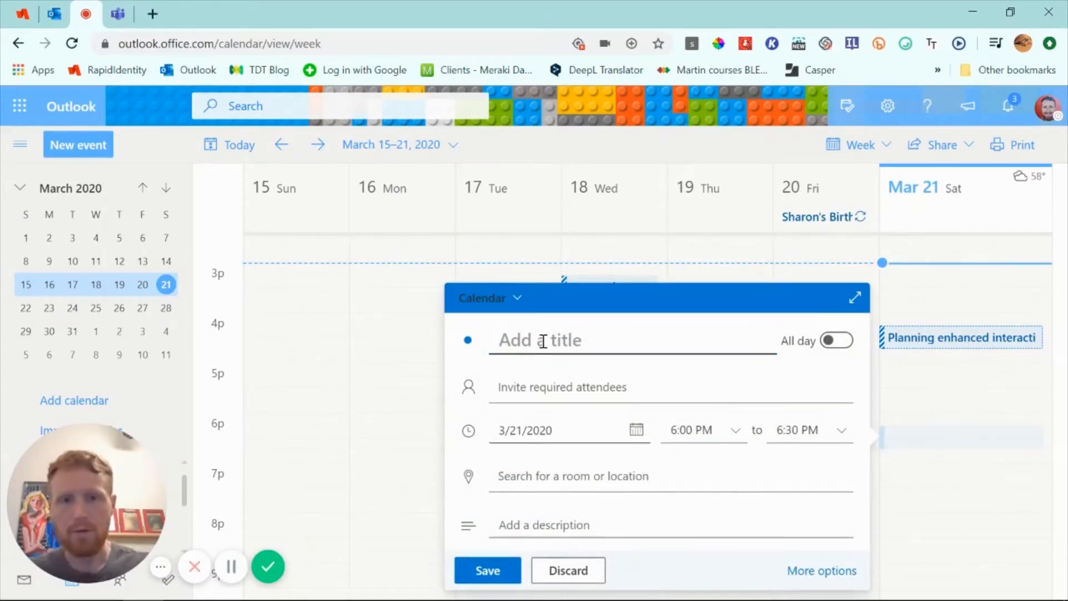
text(PLC Meeting)
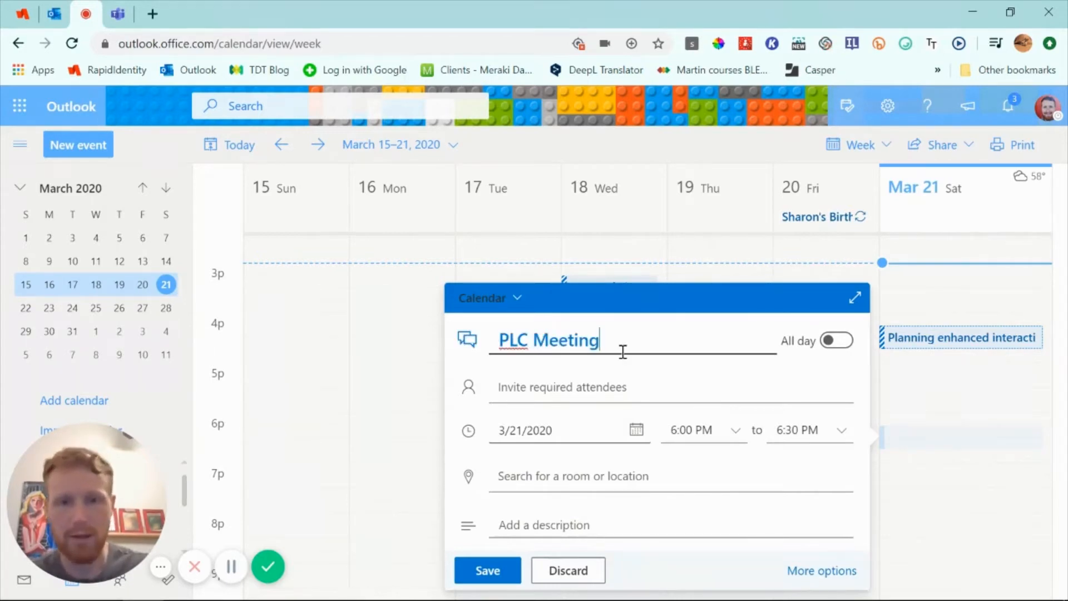
click(517, 387)
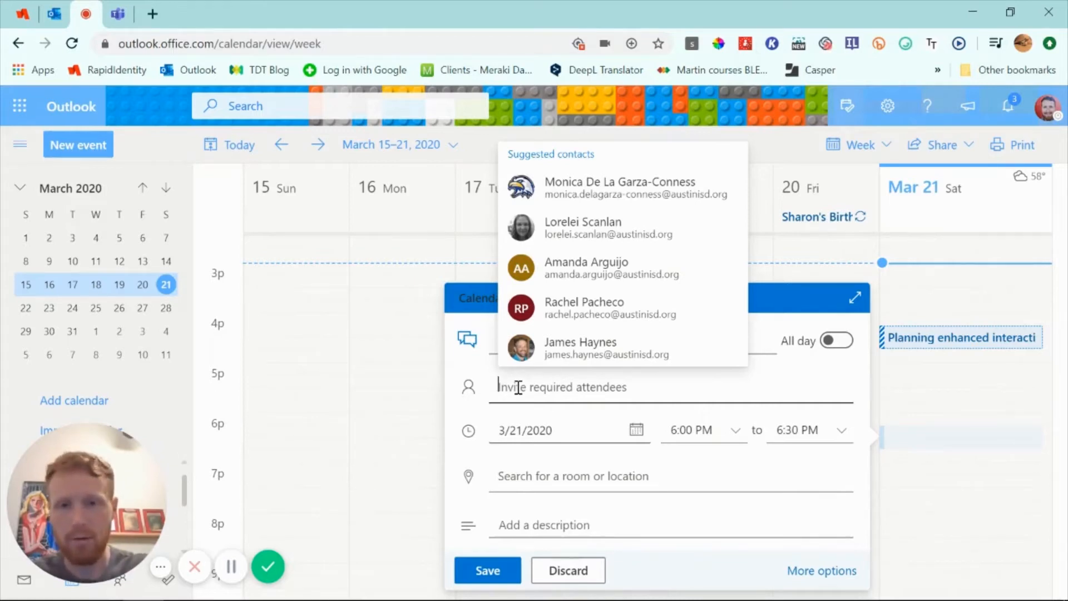
text(jack)
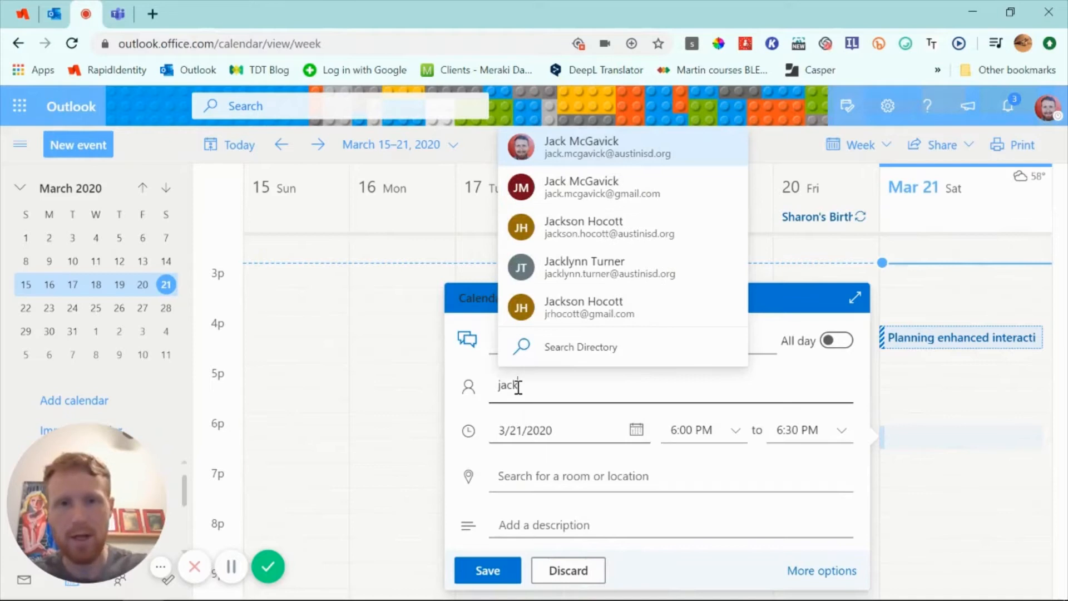
click(593, 149)
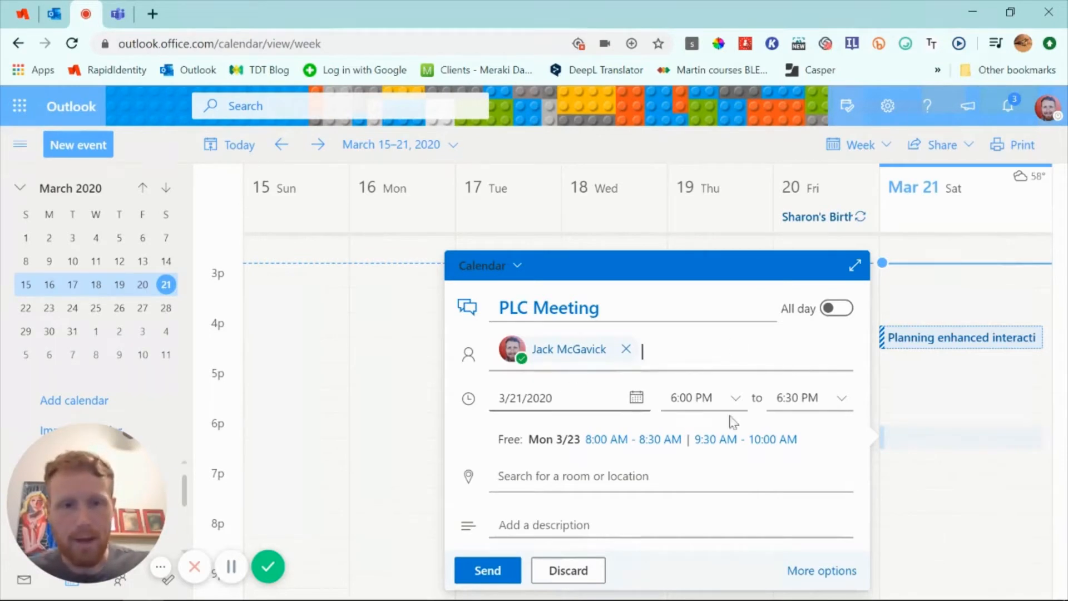
click(840, 404)
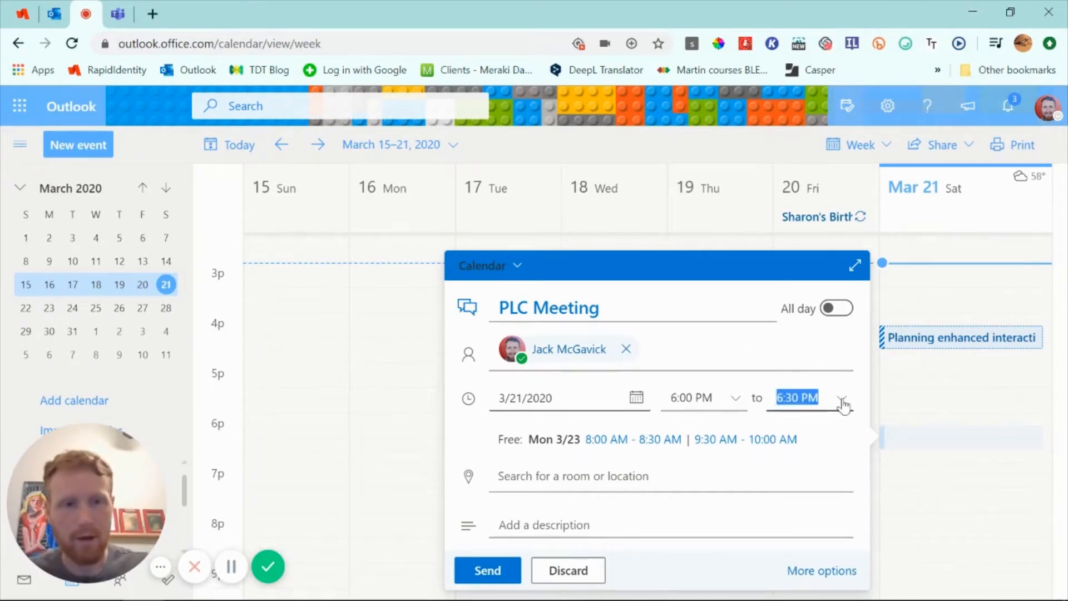
click(859, 378)
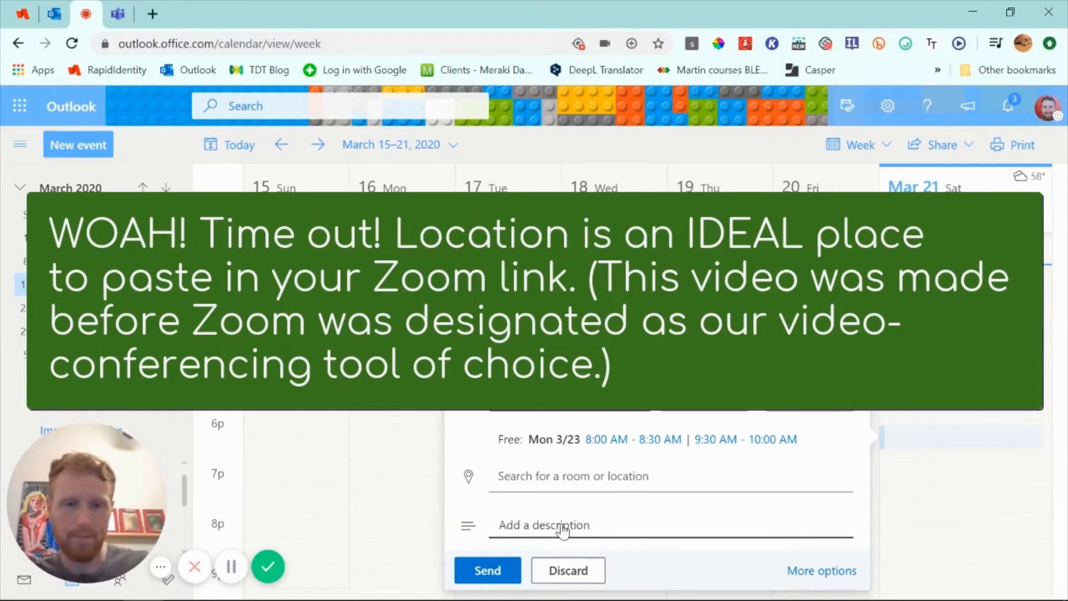
Step: Fill in the PLC Meeting description with "agenda" and, below it, "link to notes document"
click(562, 531)
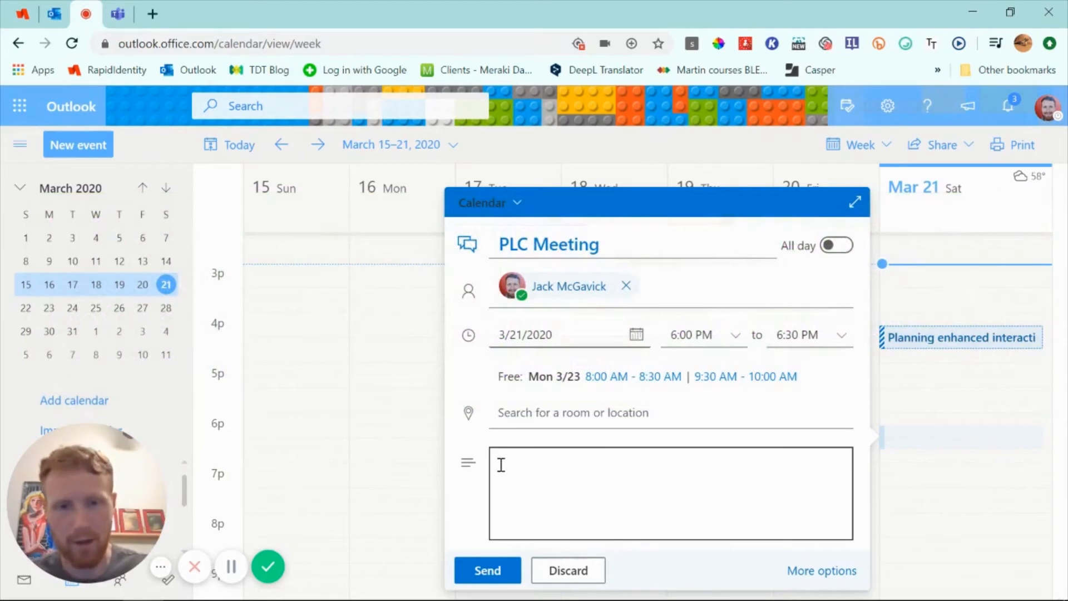
text(agenda  )
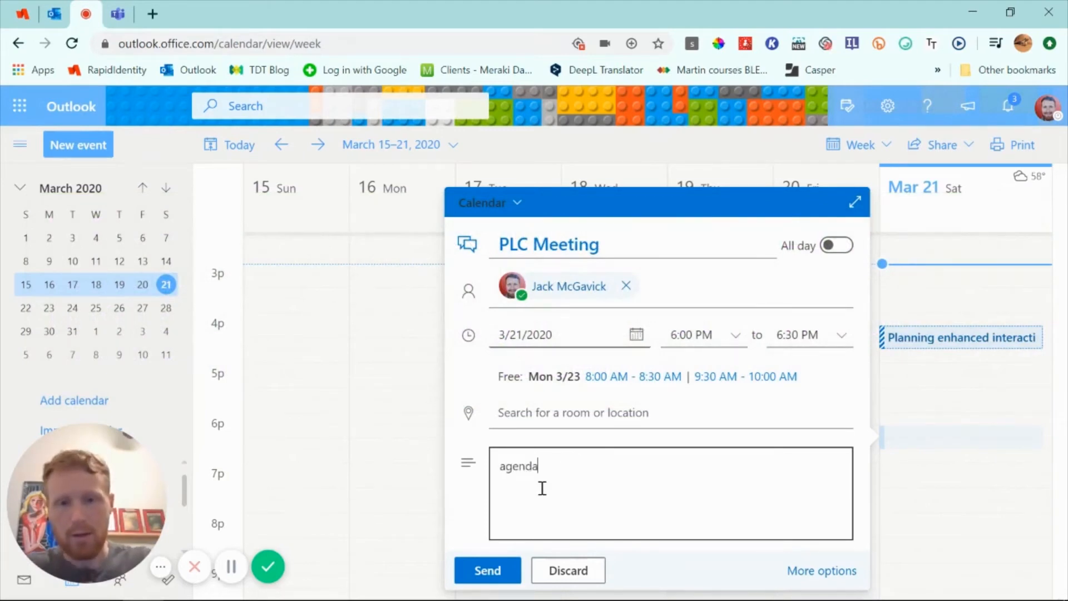
text(link to notes document)
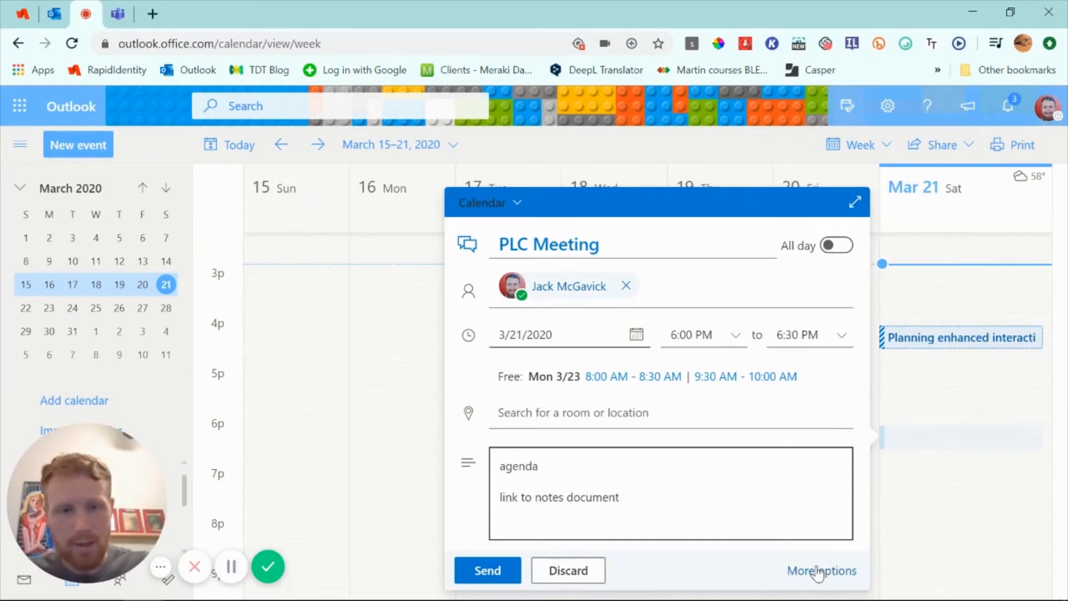
Step: Look through the PLC Meeting's full options, including the online meeting types, and send the invitation without adding an online meeting
click(830, 578)
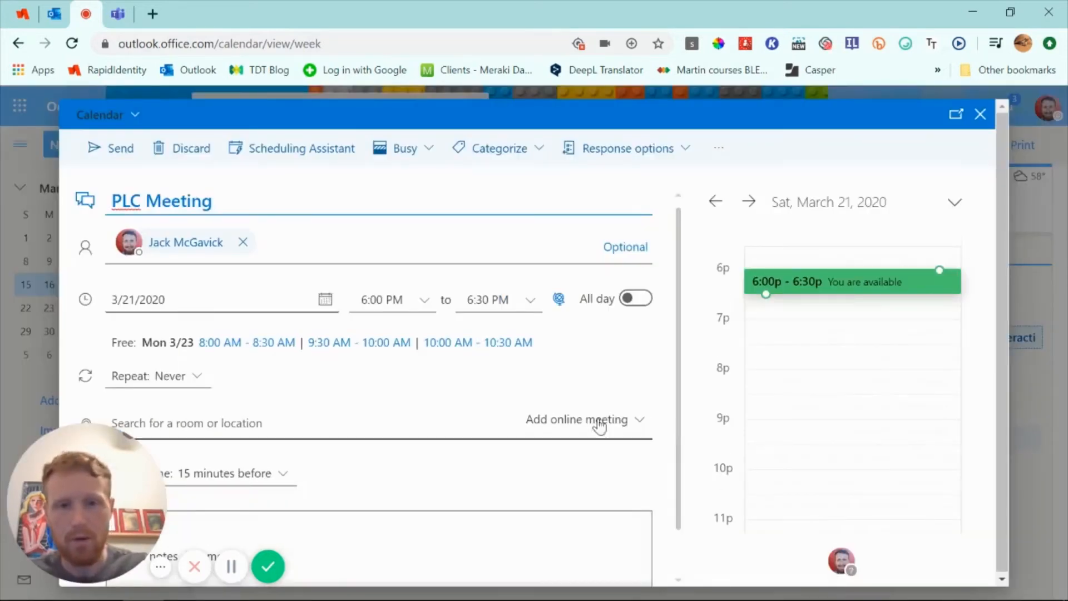
click(628, 425)
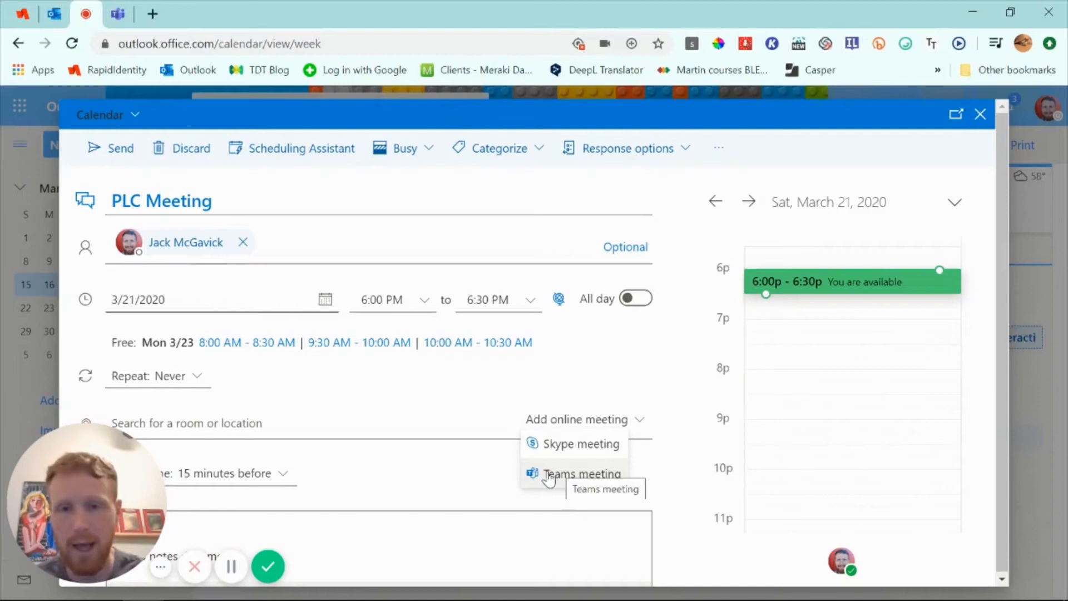
click(482, 476)
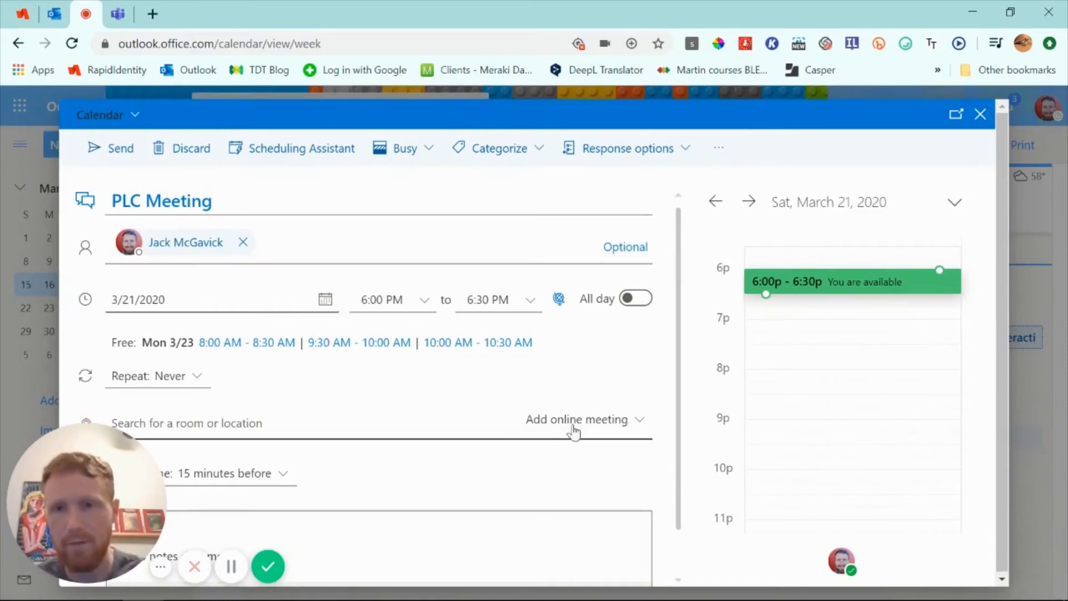
scroll(601, 410, down, 1)
scroll(602, 412, up, 2)
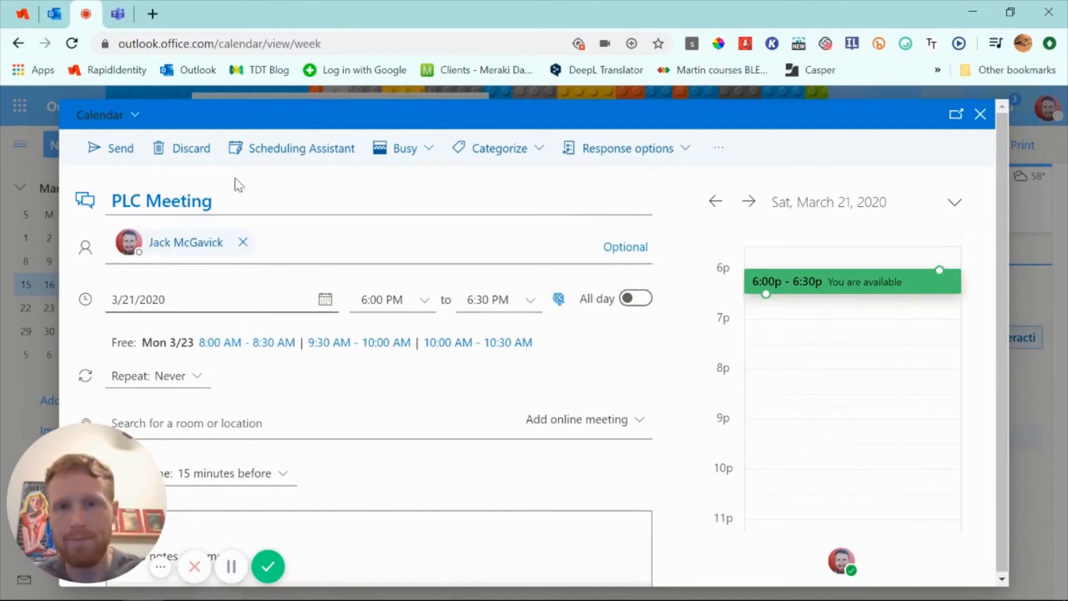
click(111, 153)
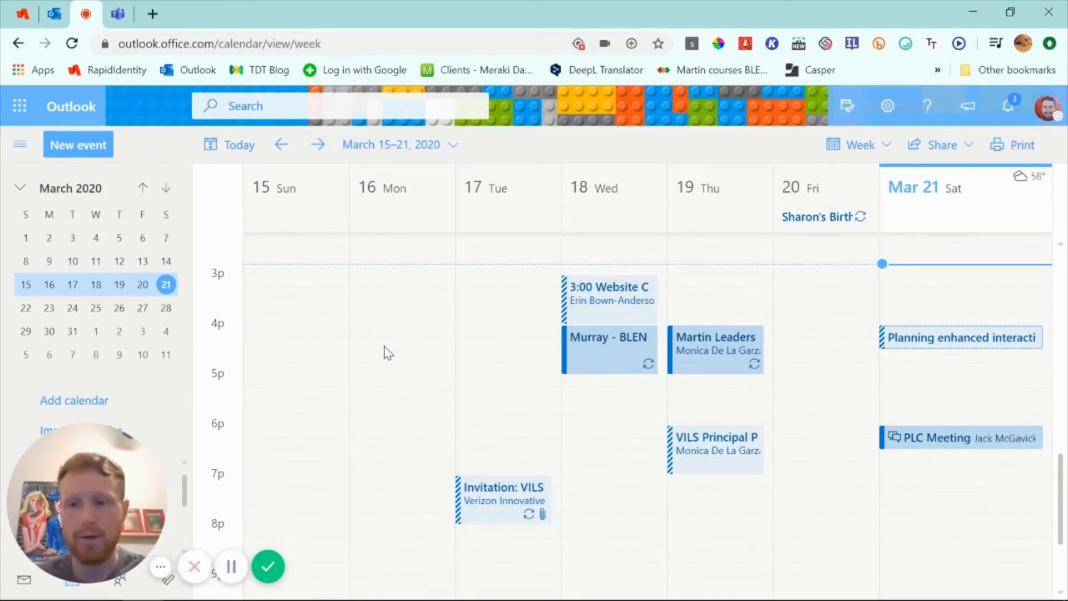
Step: Read the "Planning enhanced interaction" invitation in the inbox and check its slot in the calendar
click(54, 19)
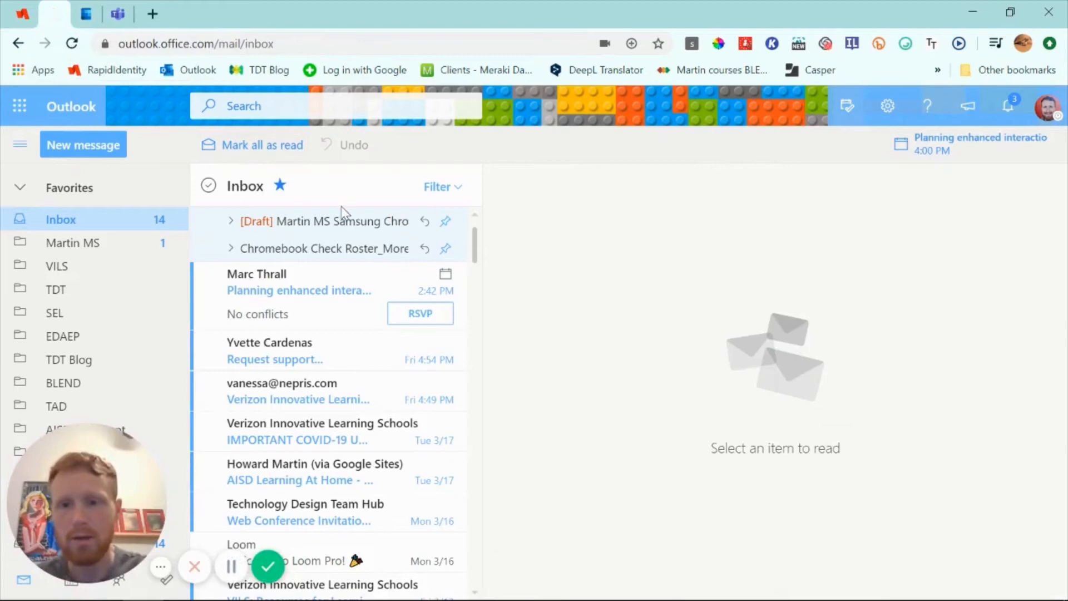
click(290, 287)
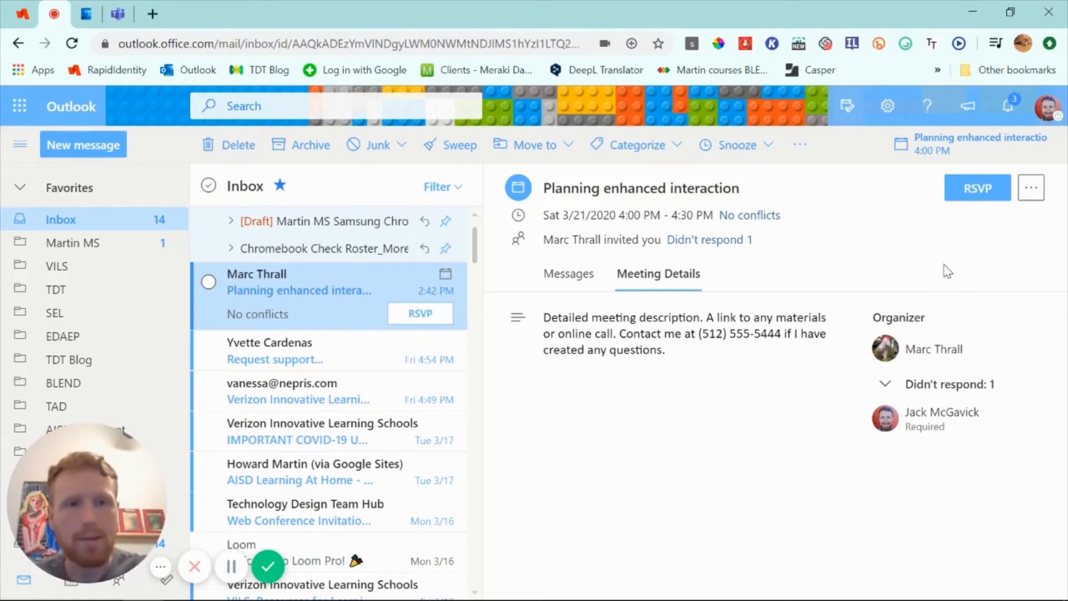
click(87, 8)
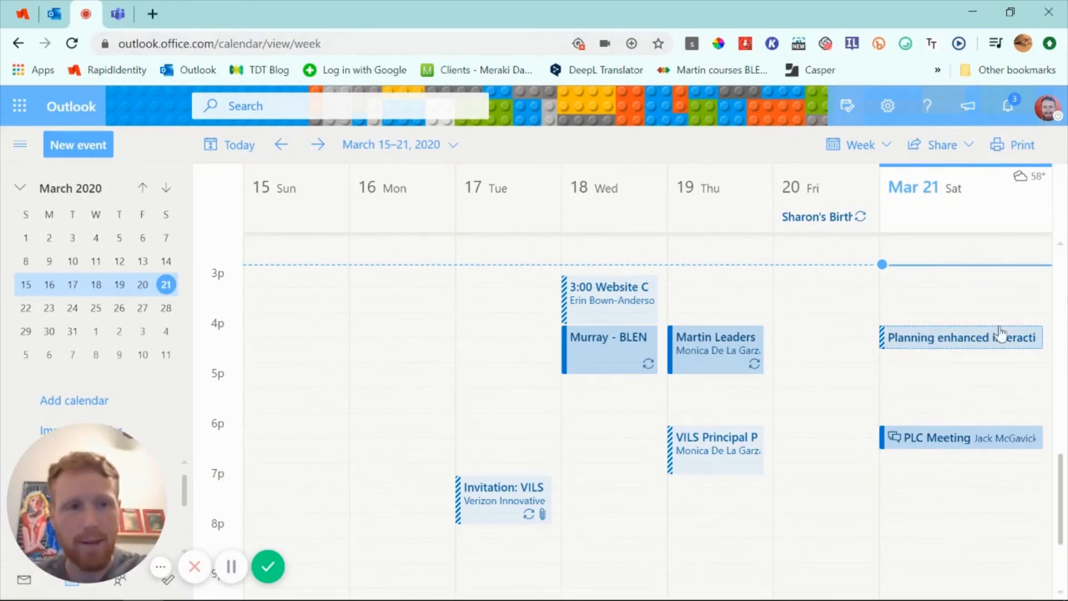
click(53, 14)
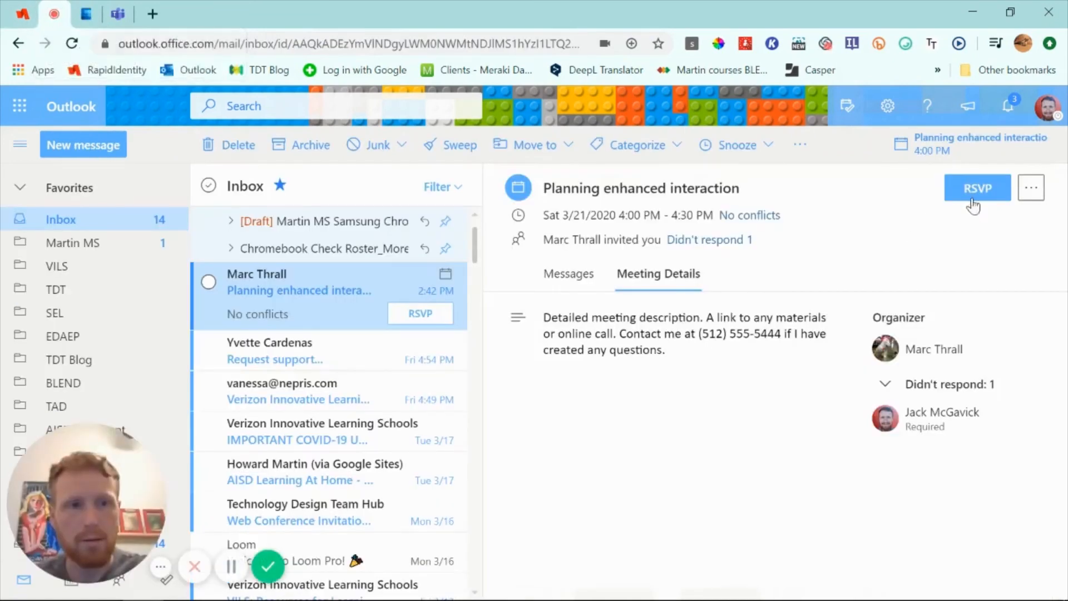
Step: Accept the "Planning enhanced interaction" invitation after viewing the other response options, and check the meeting in the calendar
click(994, 187)
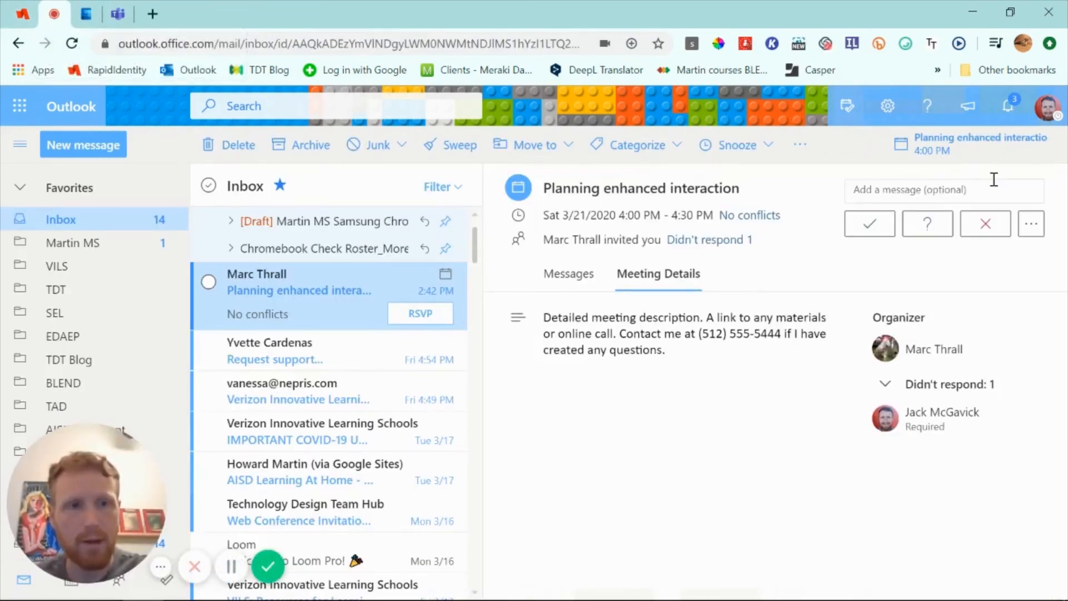
click(862, 187)
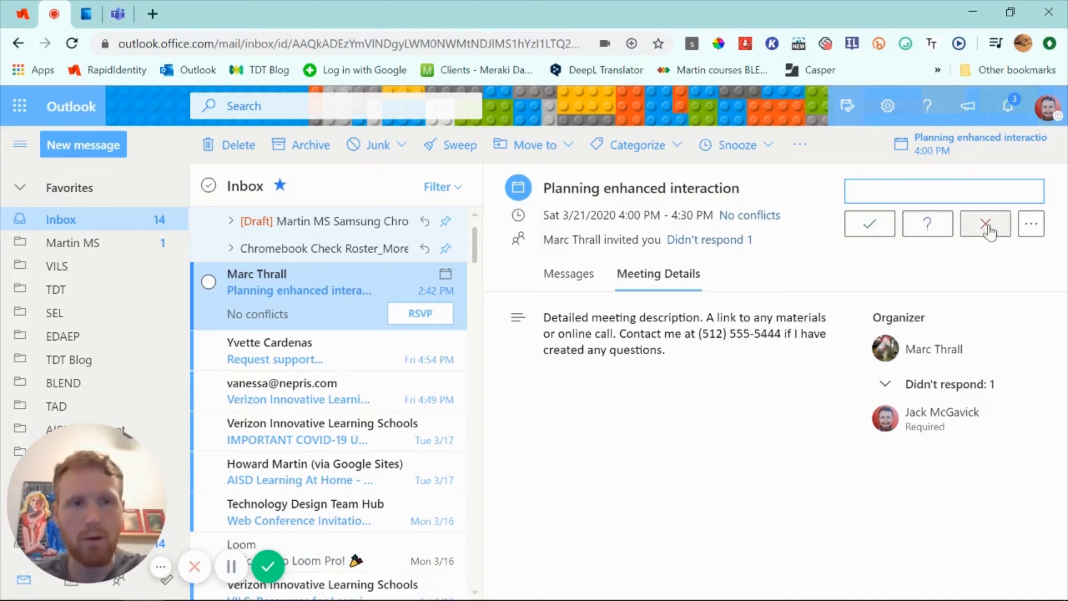
click(1032, 226)
mouse_move(979, 286)
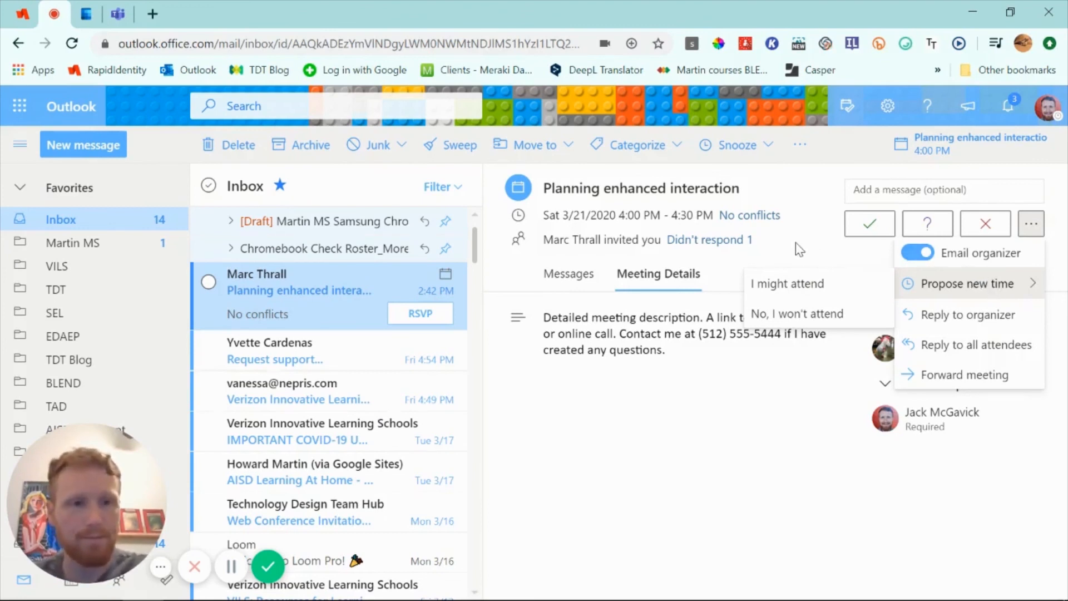
click(823, 258)
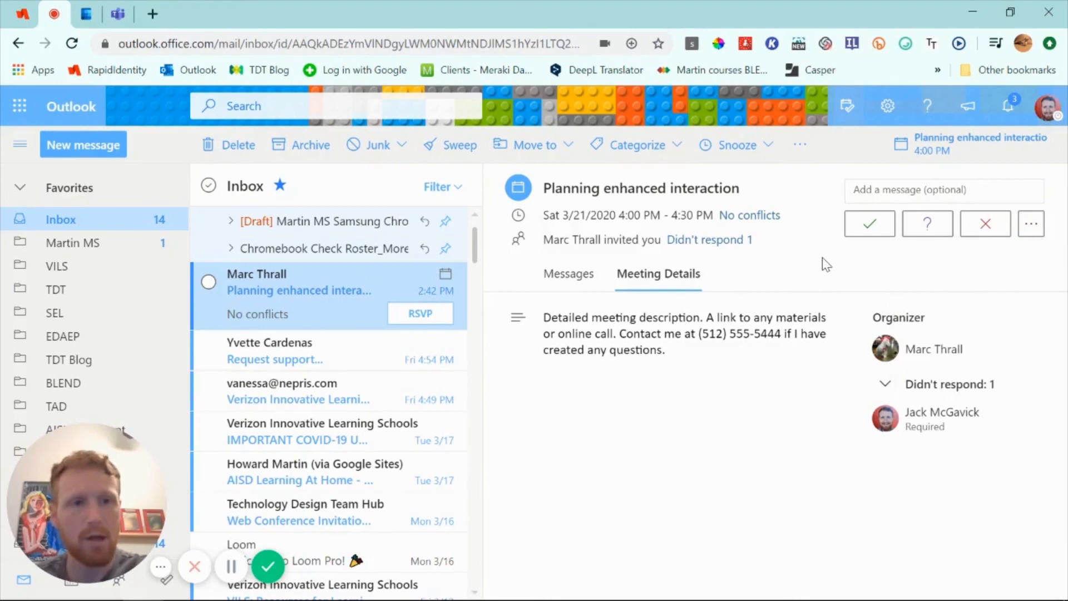
click(870, 225)
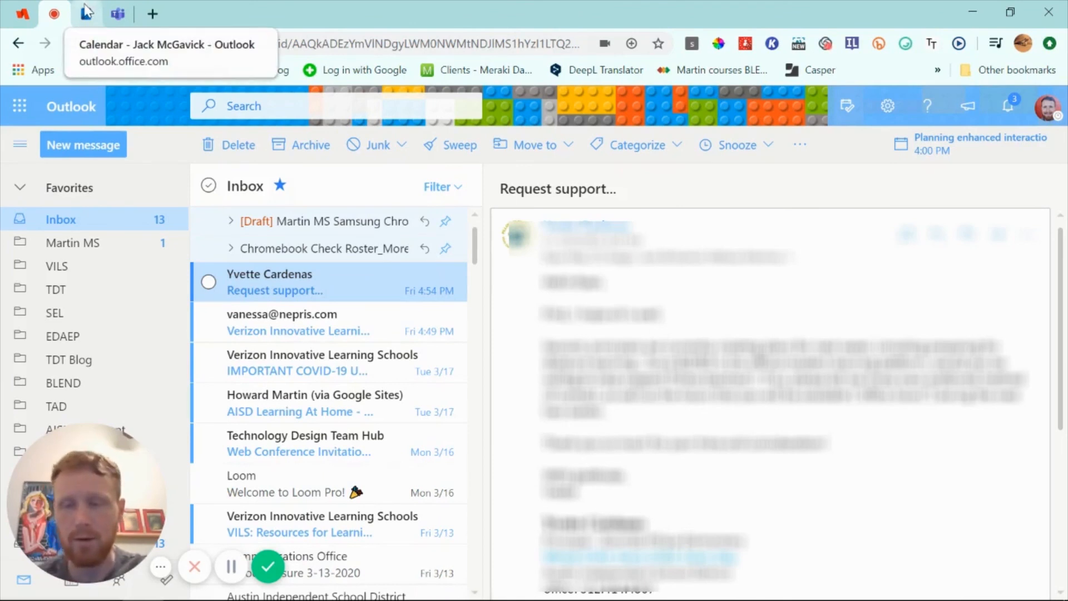
click(86, 11)
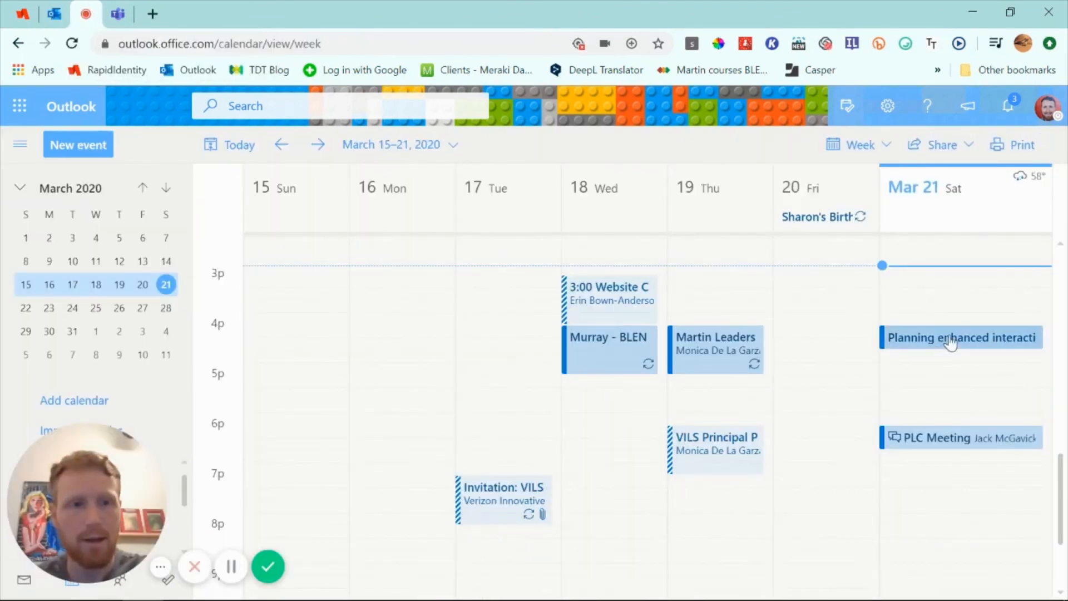